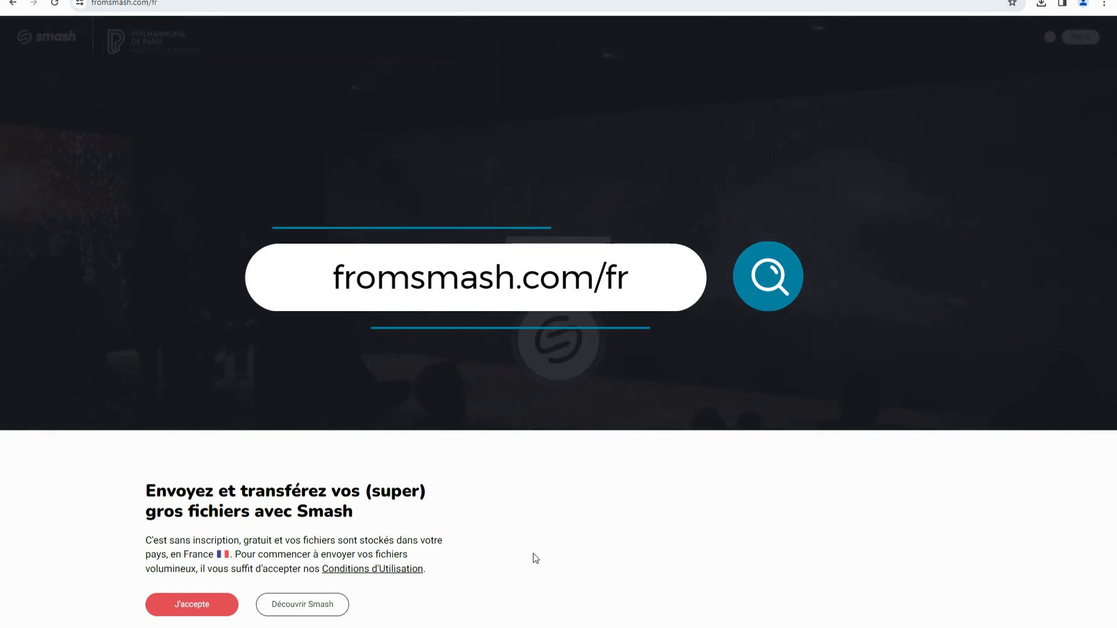
Step: Accept Smash's terms (J'accepte) and cookies (C'est OK pour moi), then bring up the file picker
left_click(185, 607)
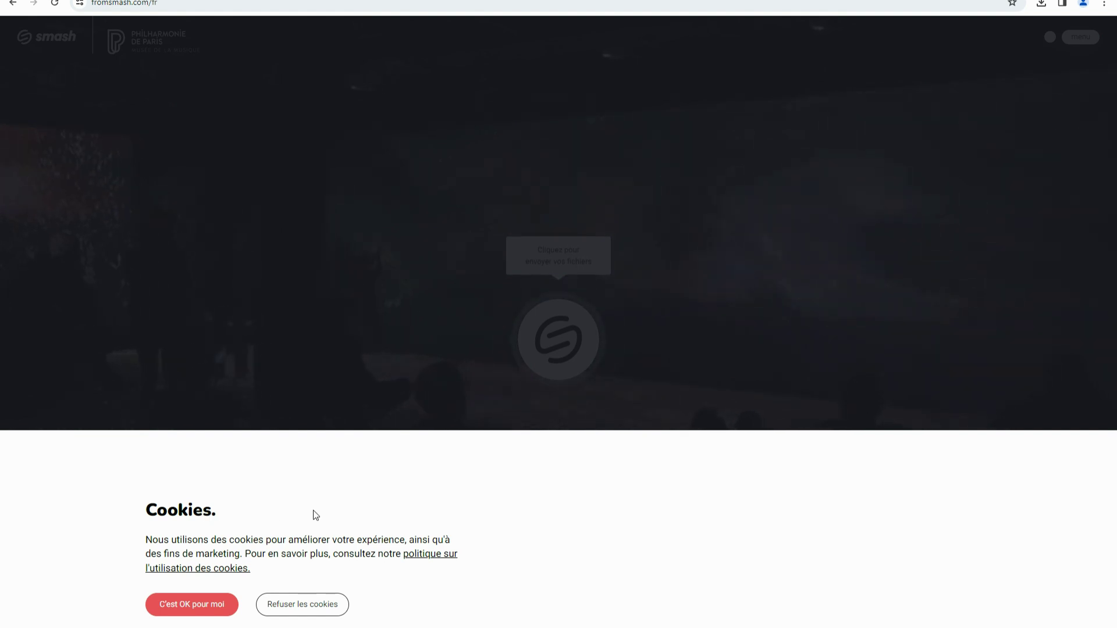
left_click(317, 609)
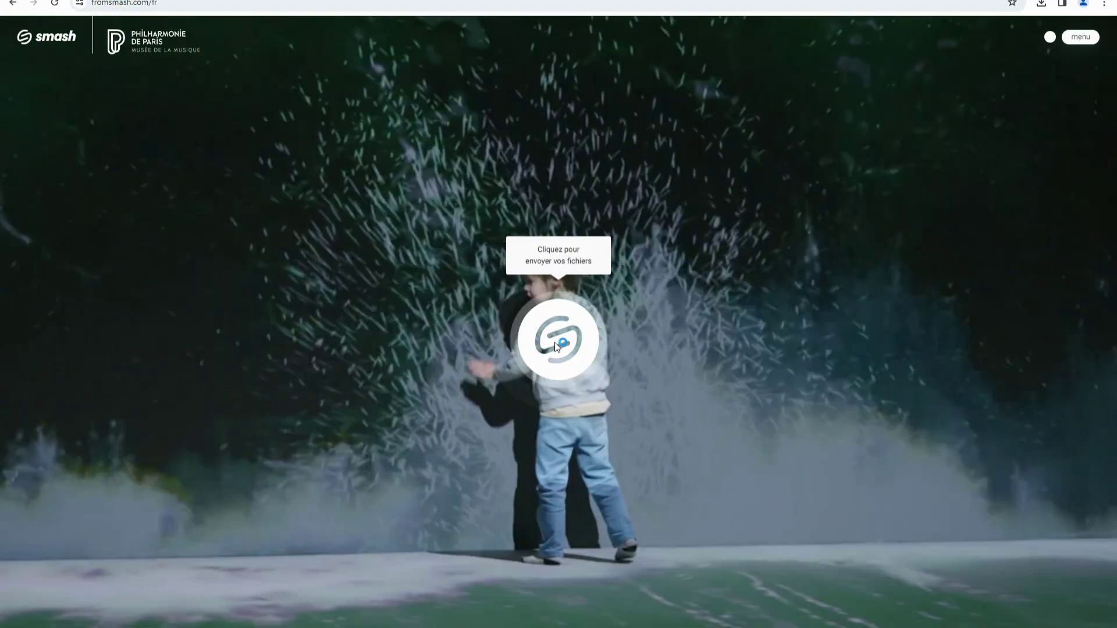
left_click(556, 346)
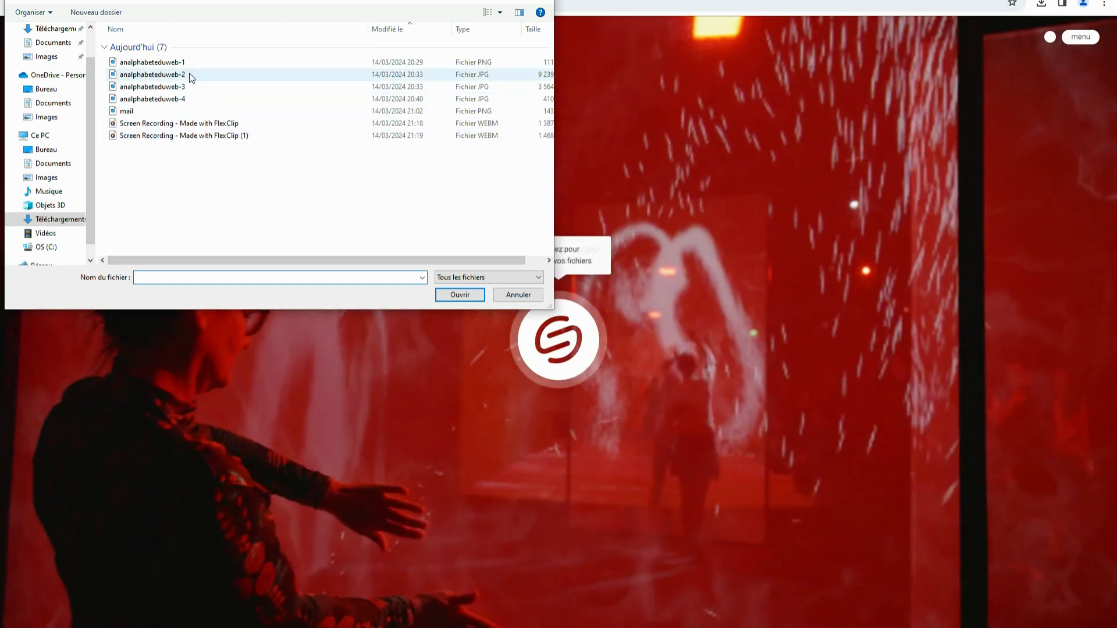
Step: Attach analphabeteduweb-1, then add analphabeteduweb-2 through -4 to the transfer (13.64 Mo total)
left_click(167, 63)
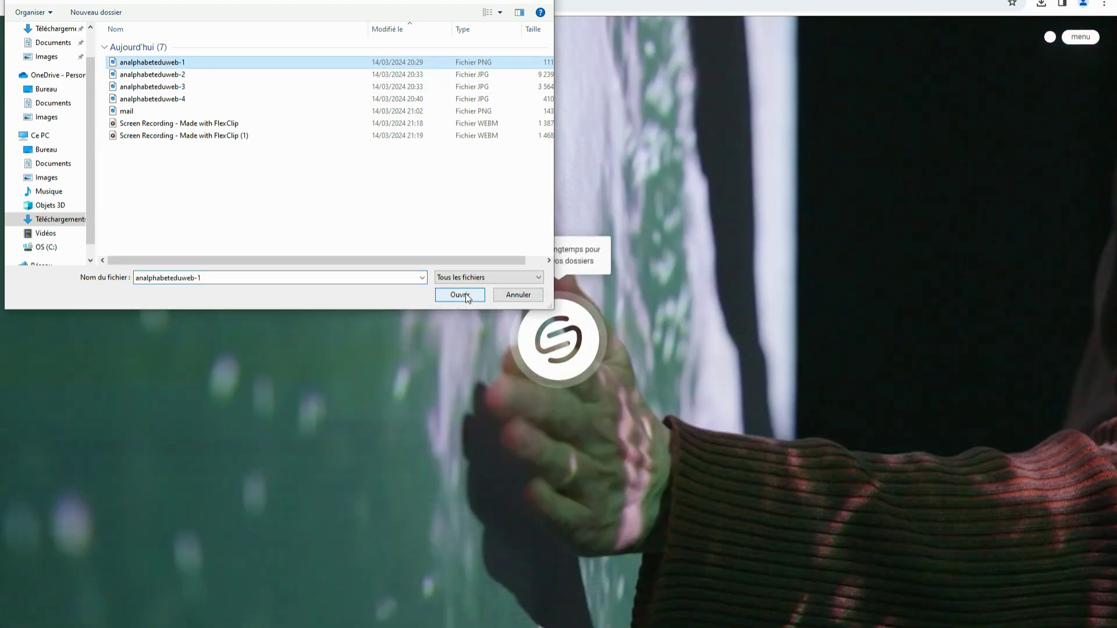
left_click(459, 295)
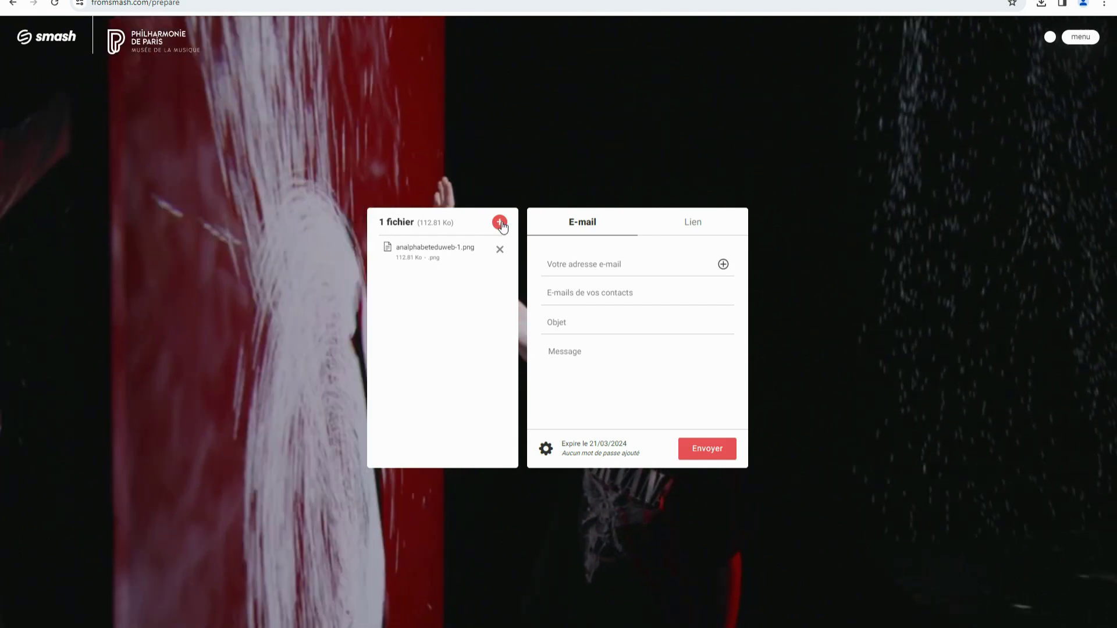
left_click(502, 224)
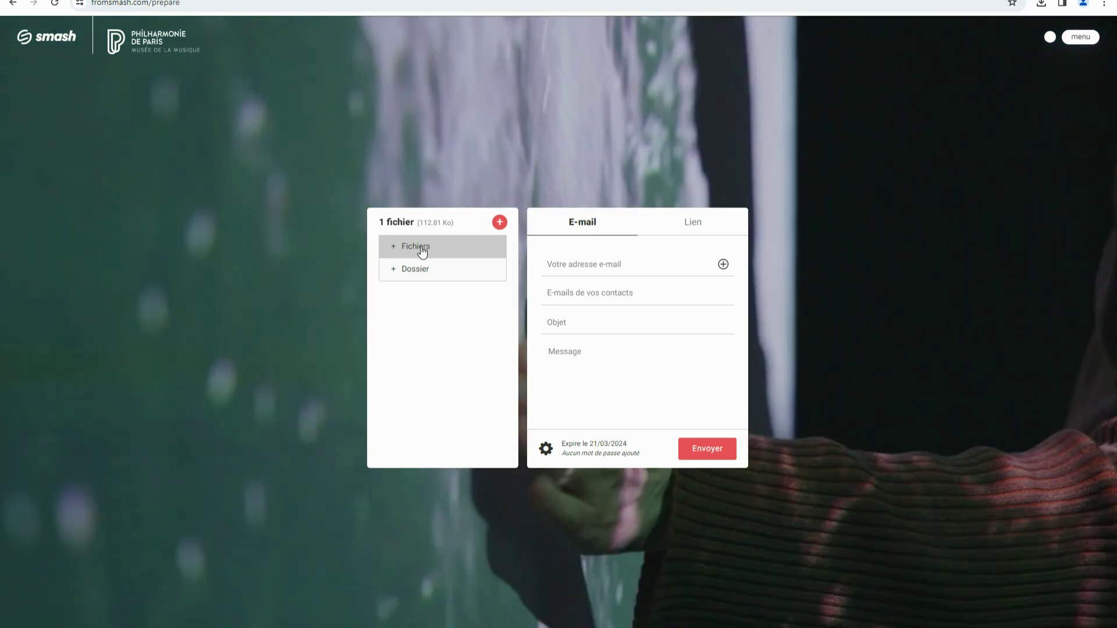
left_click(422, 251)
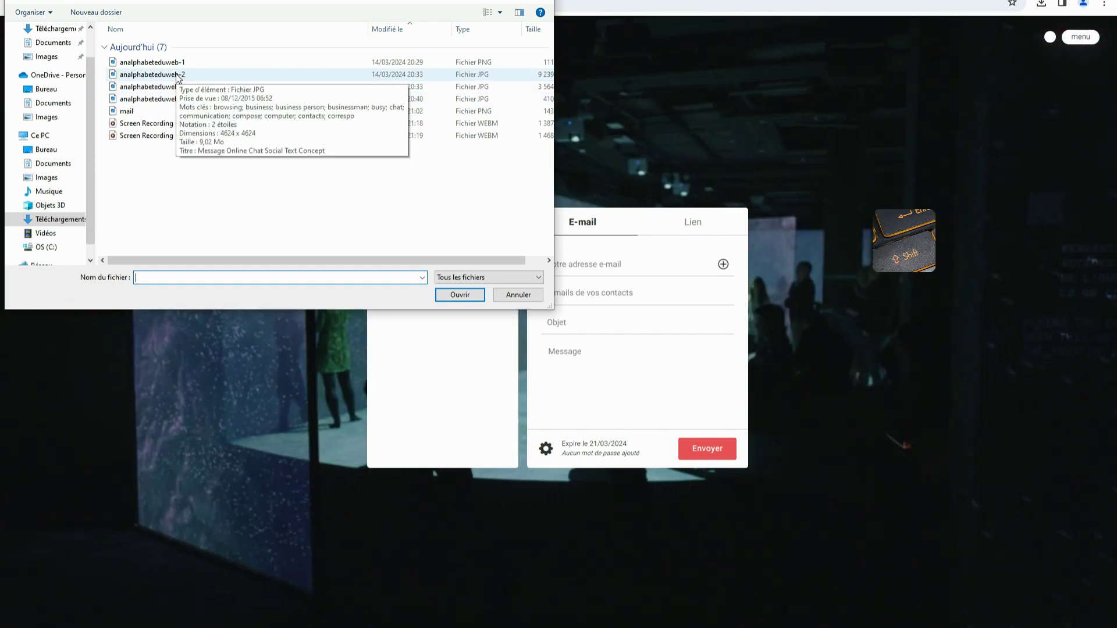
left_click(177, 76)
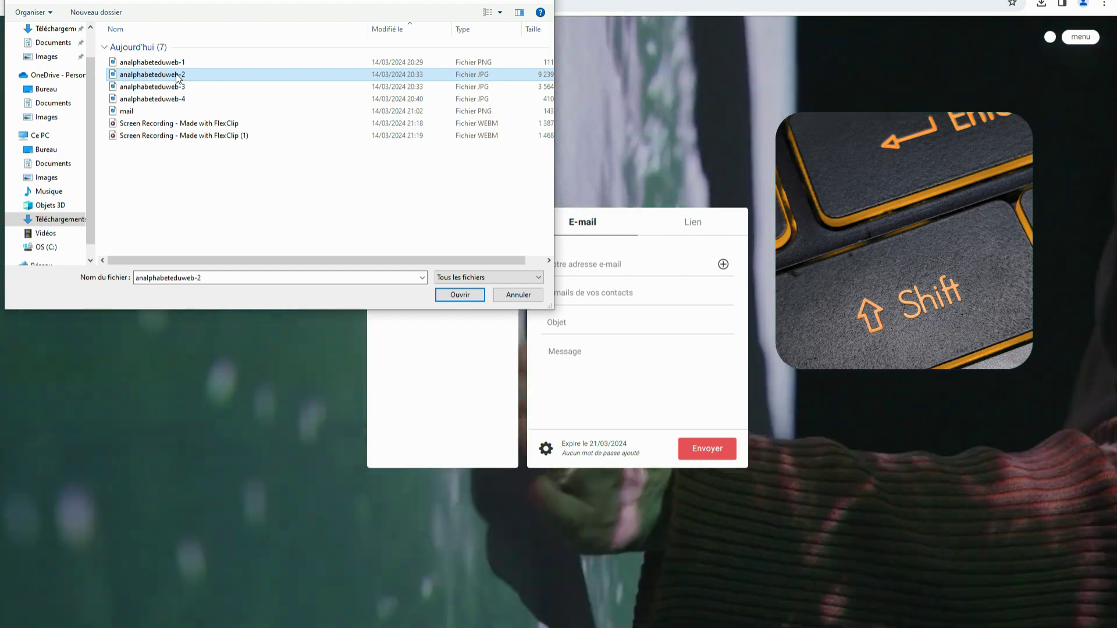
key("shift+Down")
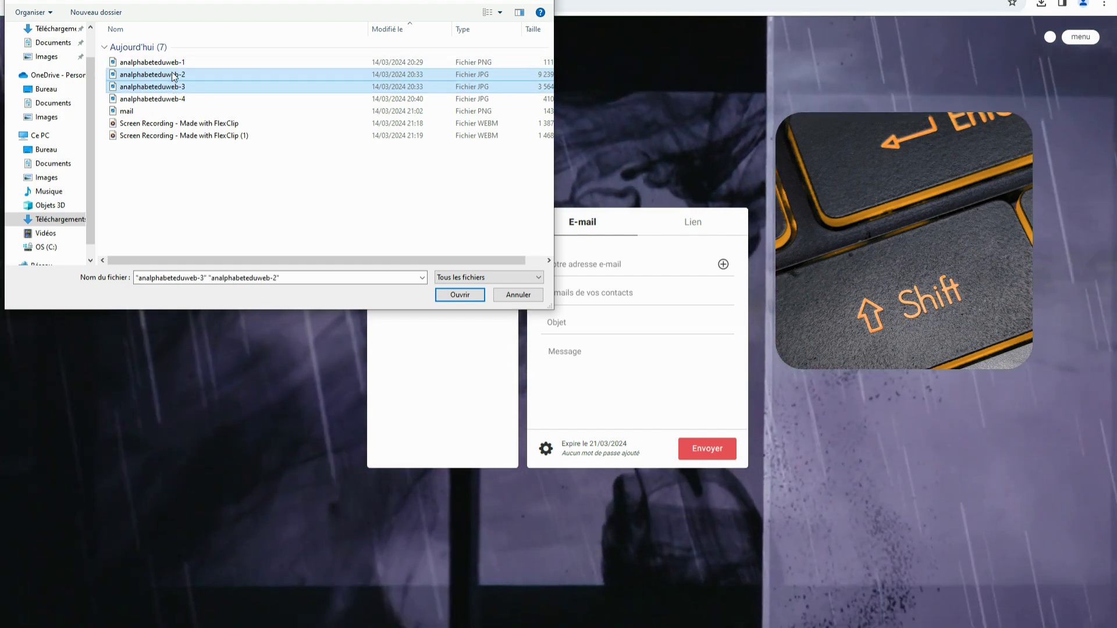
key("shift+Down")
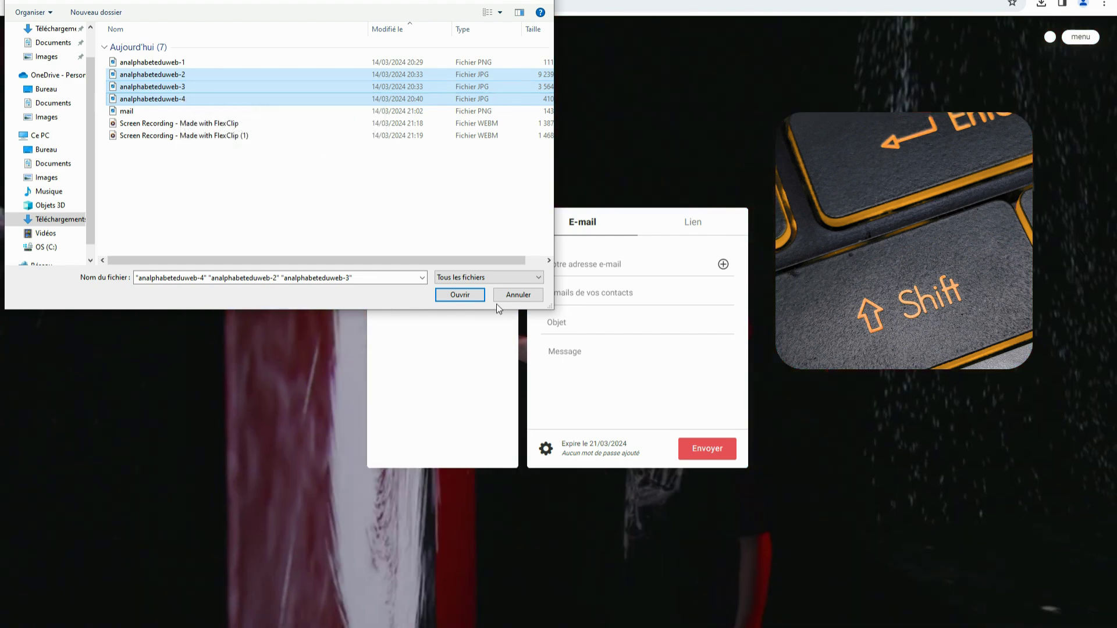
left_click(458, 295)
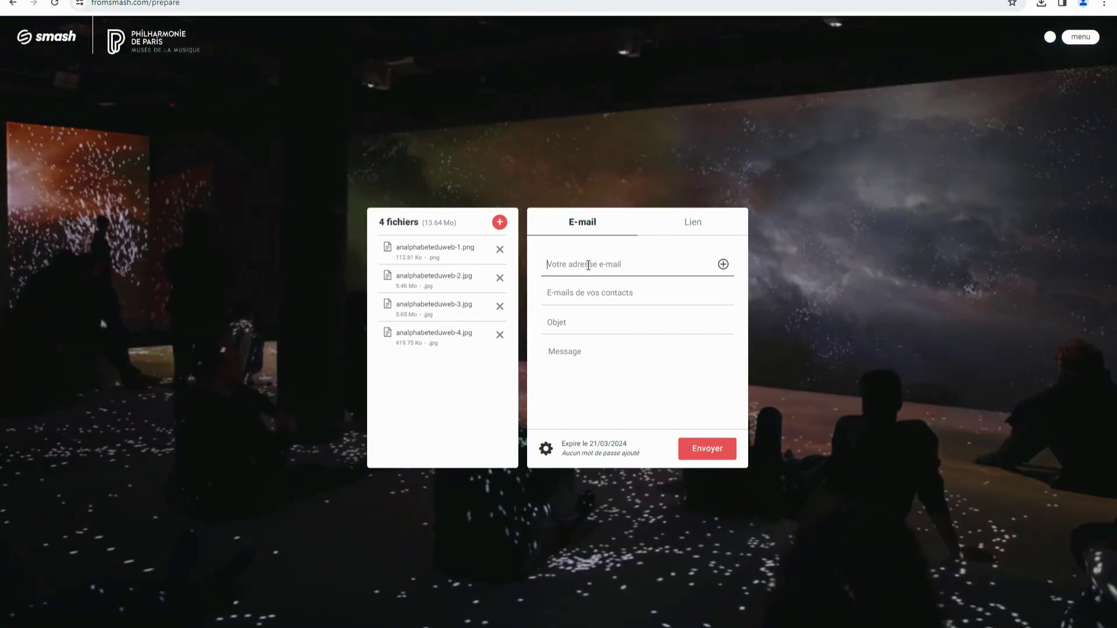
left_click(588, 265)
Step: Enter the sender's e-mail address in the transfer form
type("c")
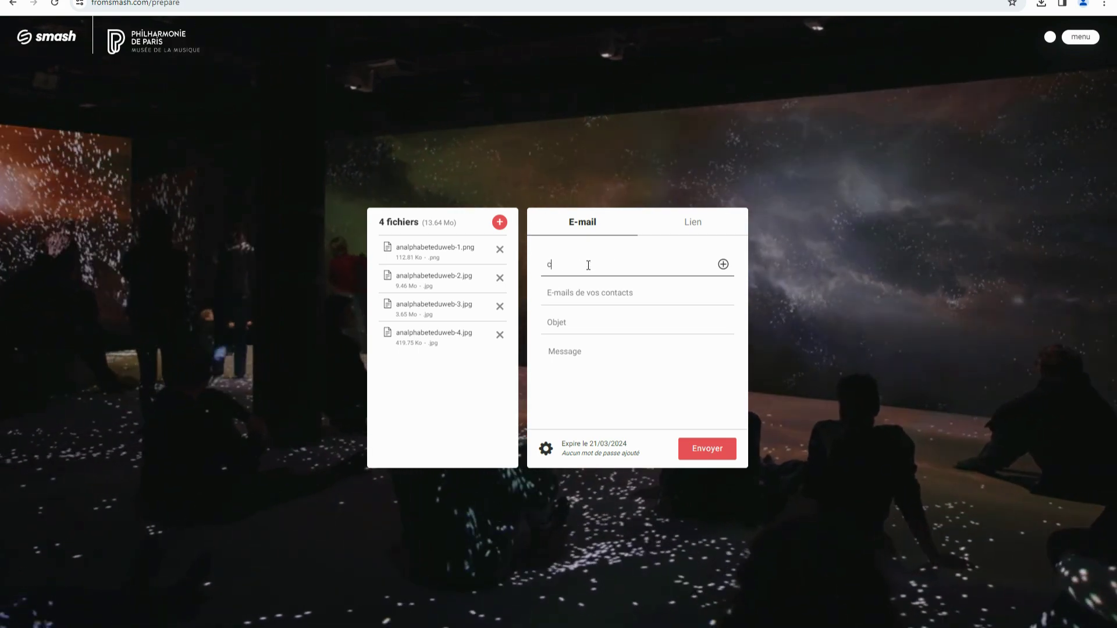
key("BackSpace")
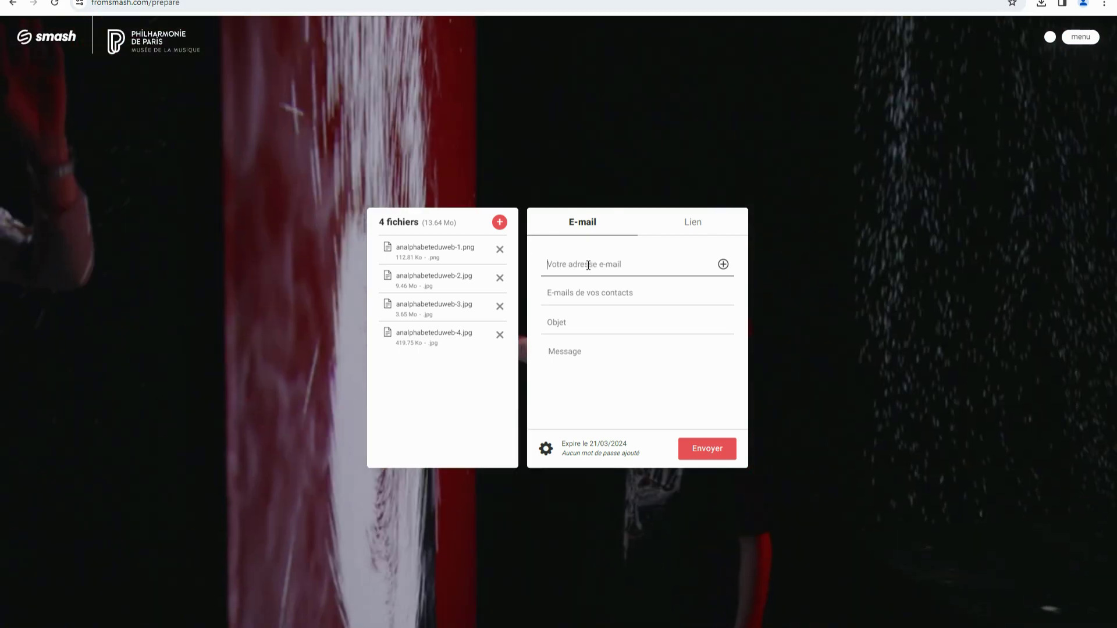
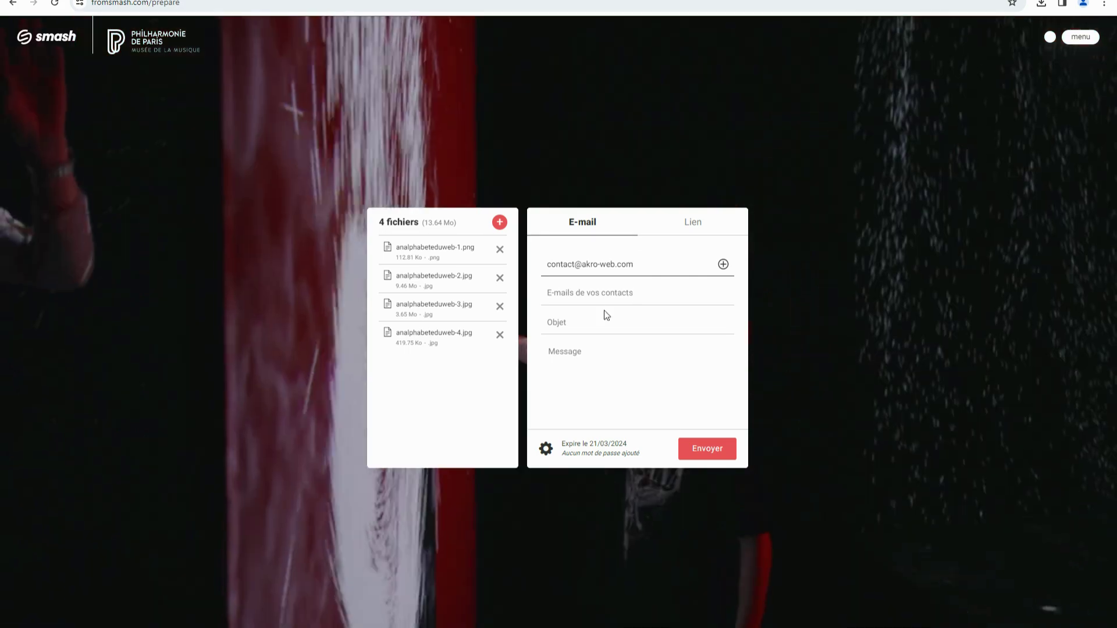
Step: Add the recipient's e-mail address to the transfer's recipients
left_click(599, 293)
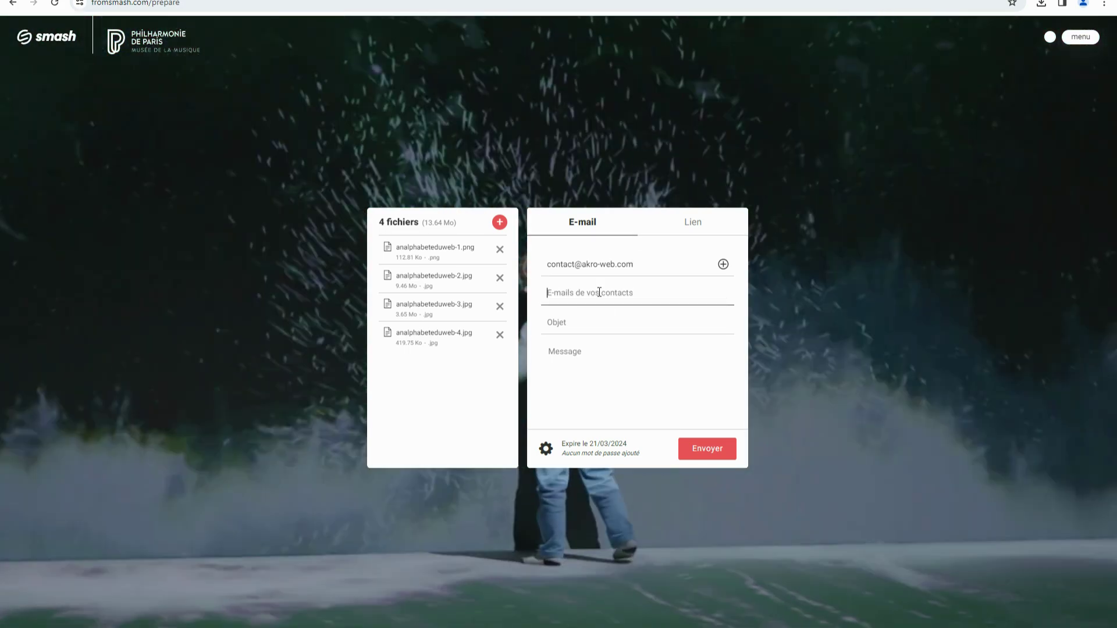
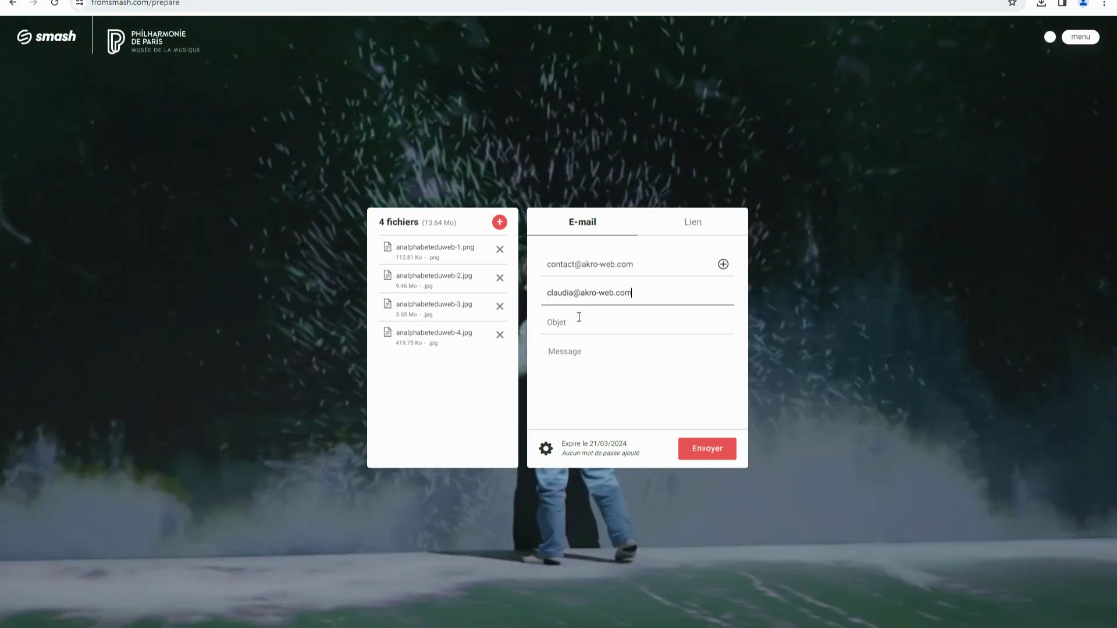
left_click(579, 319)
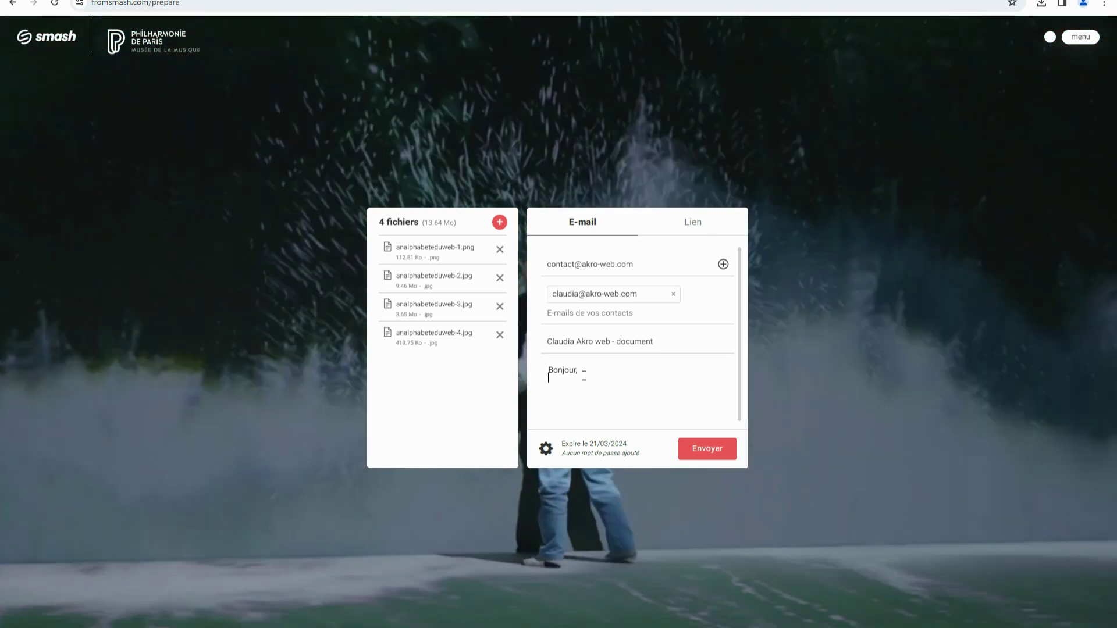
Step: Finish the message with 'voici les documents.', 'Merci' and the sender's first name, then send
type("voici")
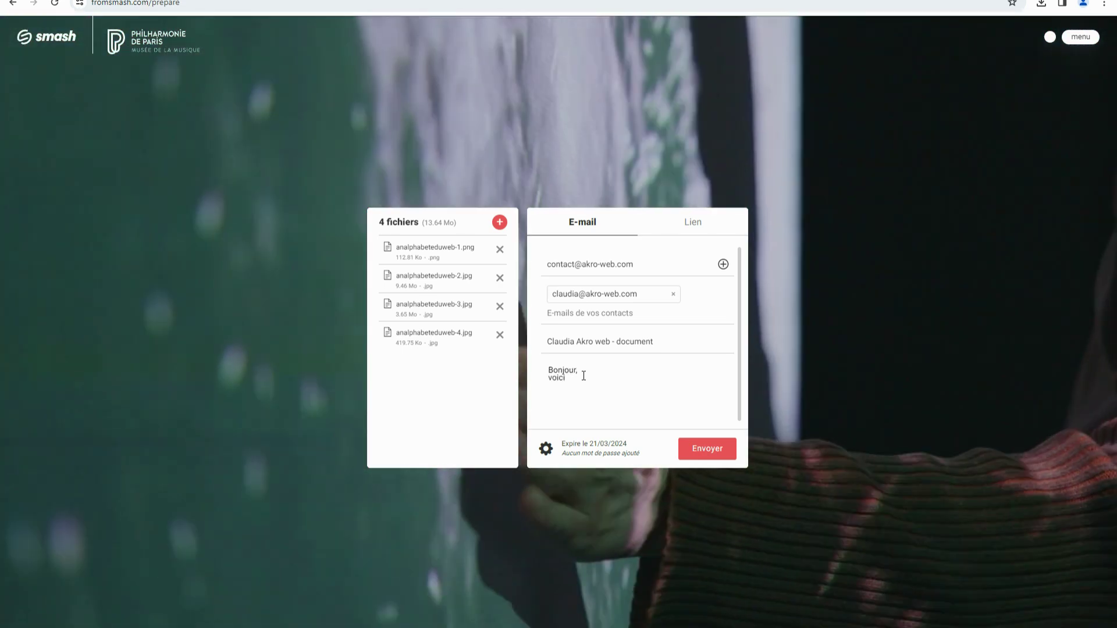
type(" les docuements")
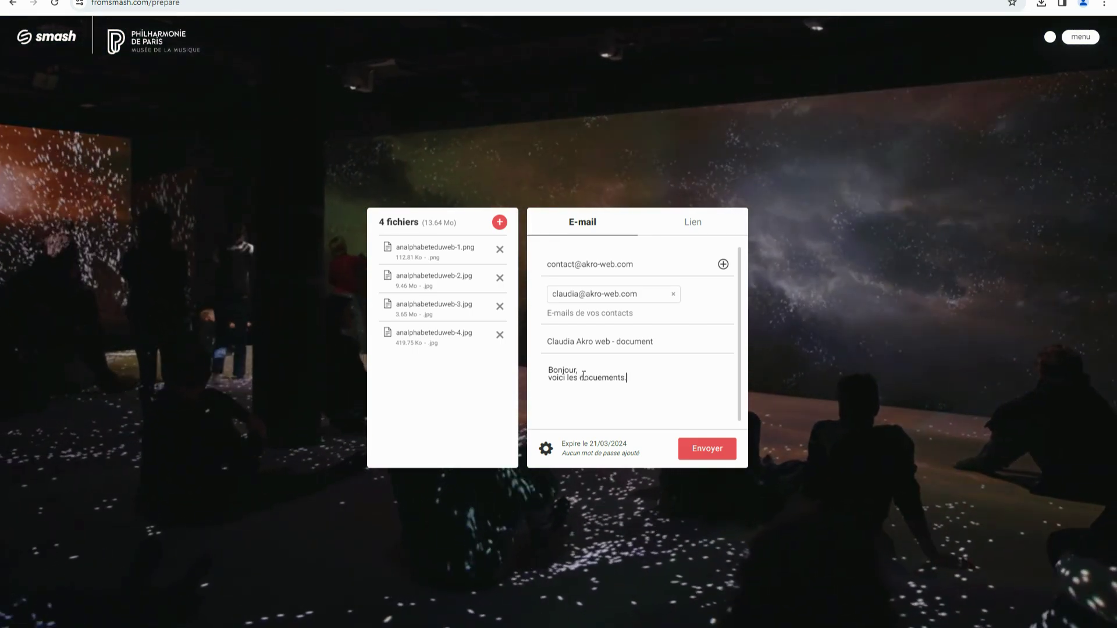
type(".")
key("Return")
type("Merci")
key("Return")
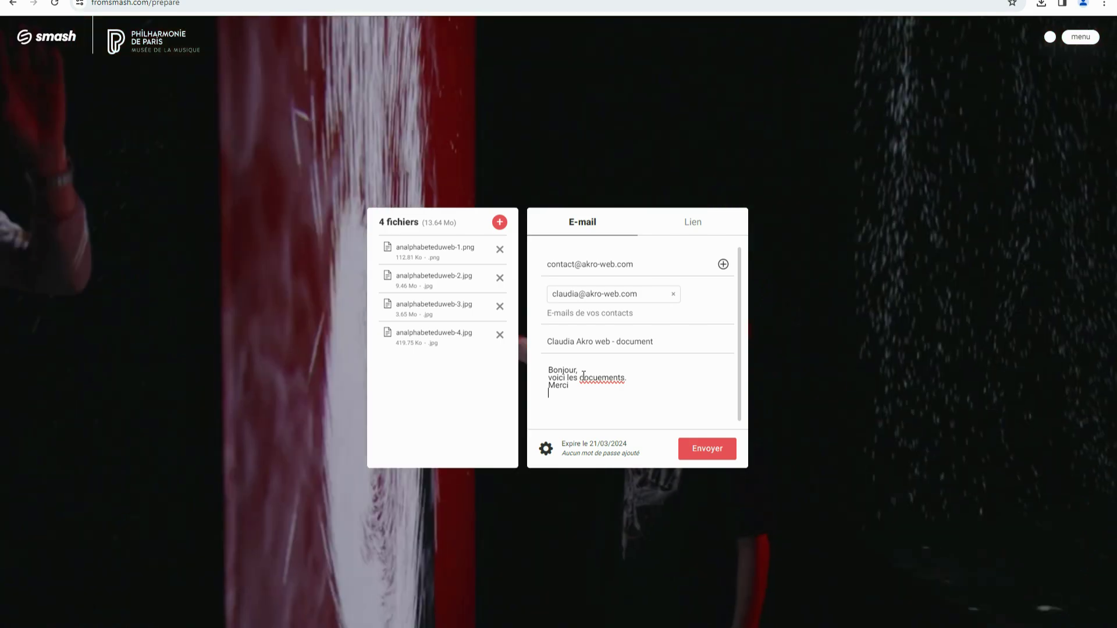
type("Claud")
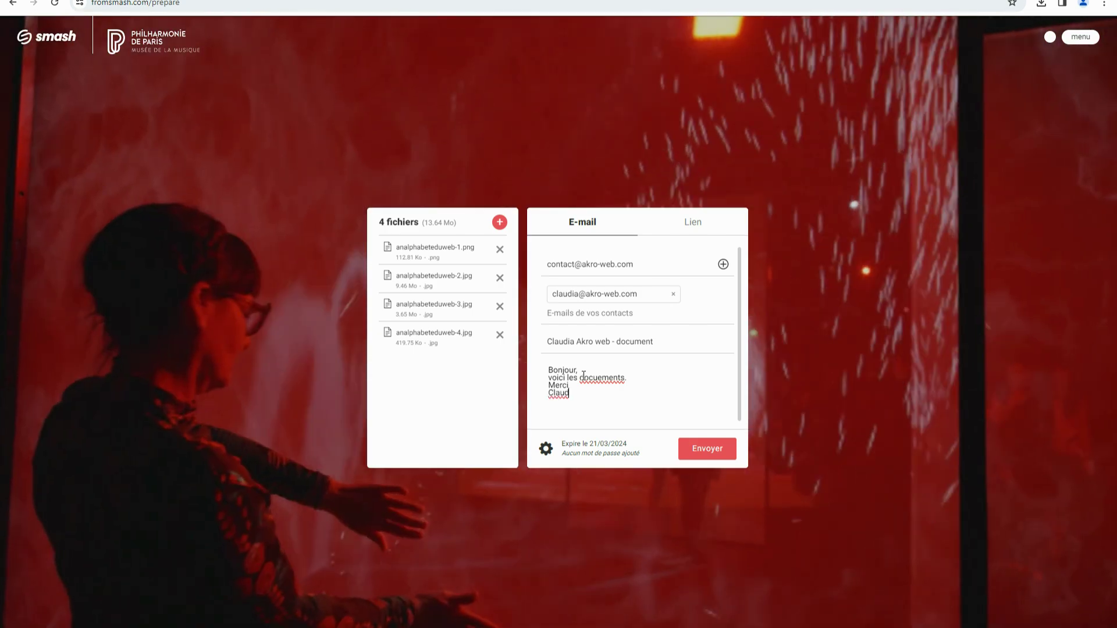
type("ia")
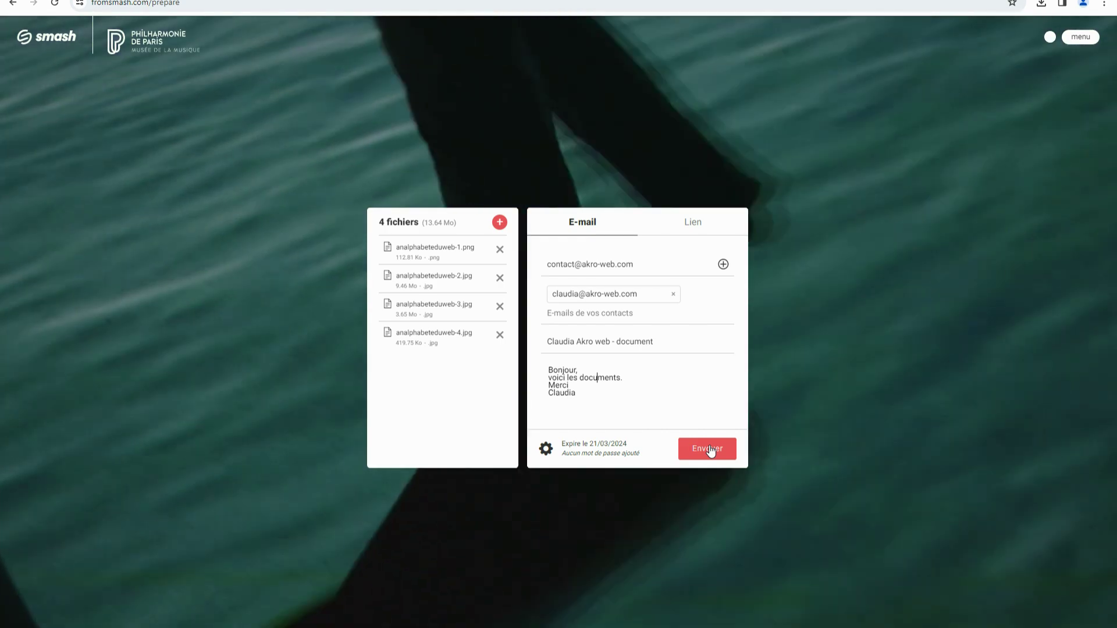
left_click(710, 451)
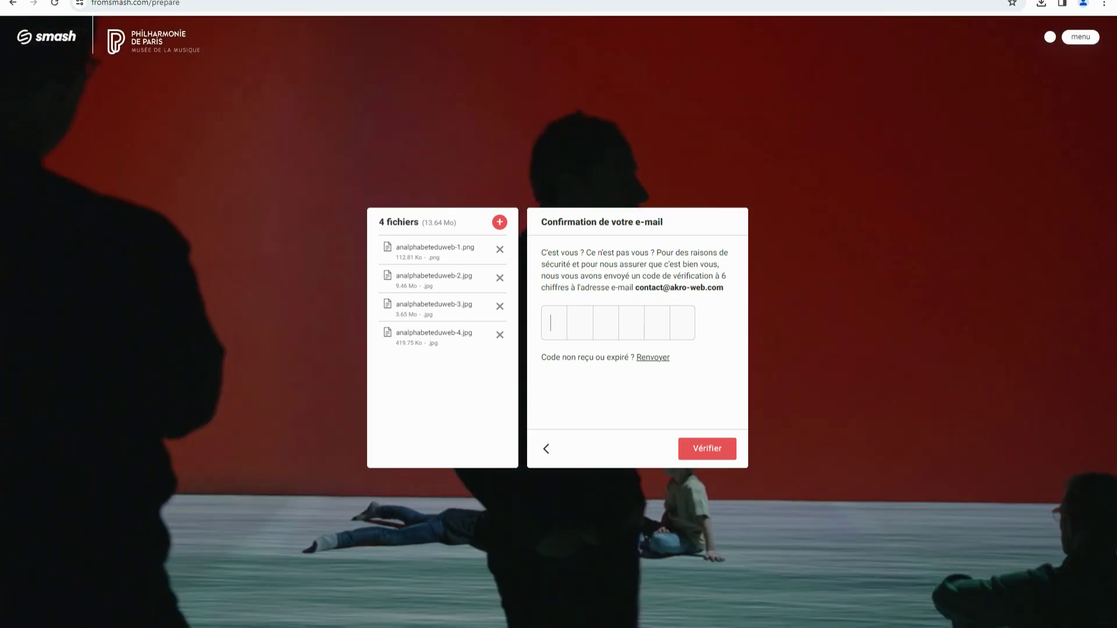
Step: Get the six-digit verification code from Smash's e-mail in the webmail inbox, then return to Smash
left_click(574, 2)
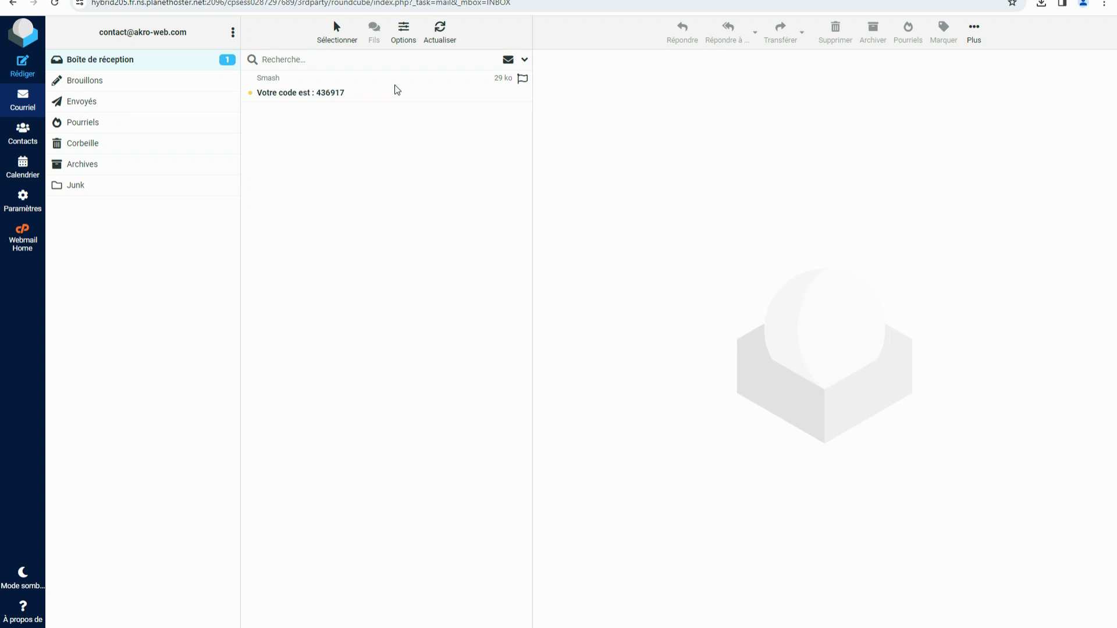
left_click(394, 91)
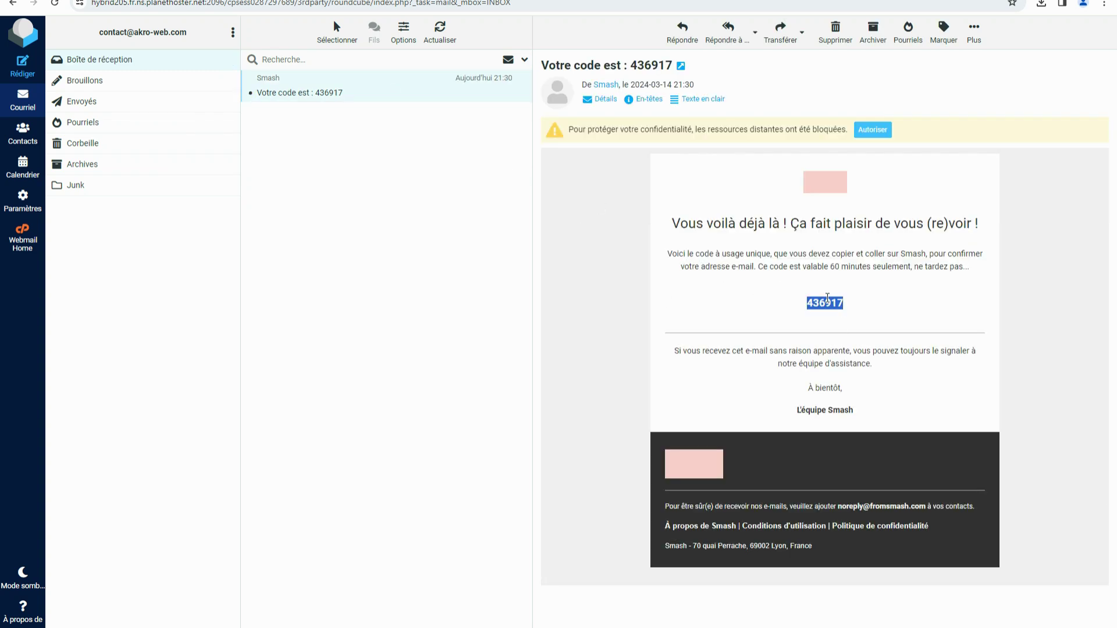
key("ctrl+Tab")
left_click(555, 324)
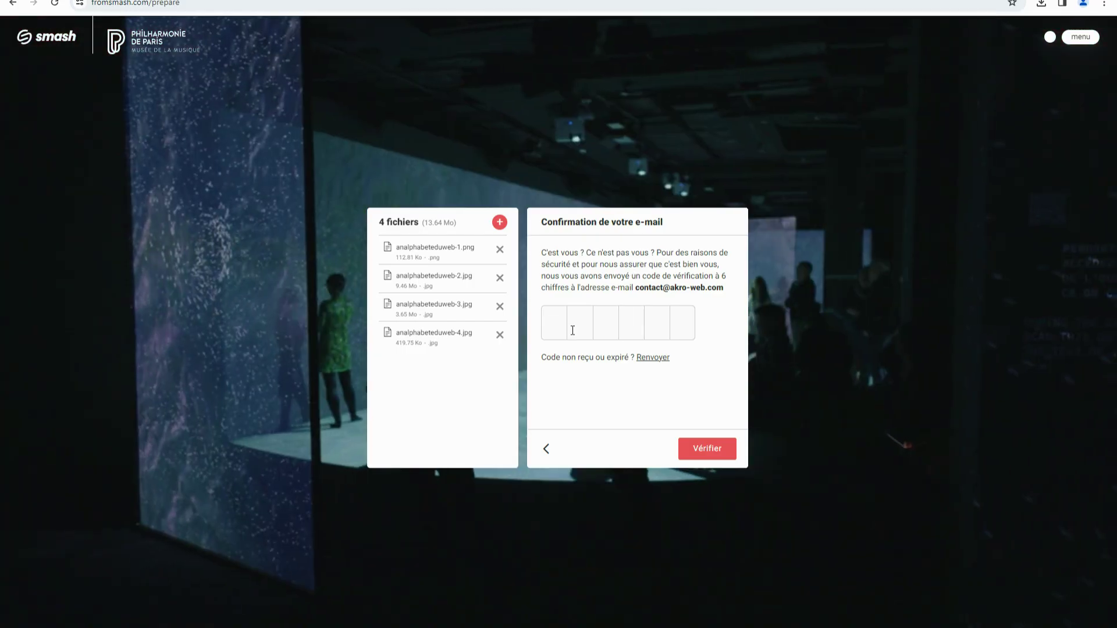
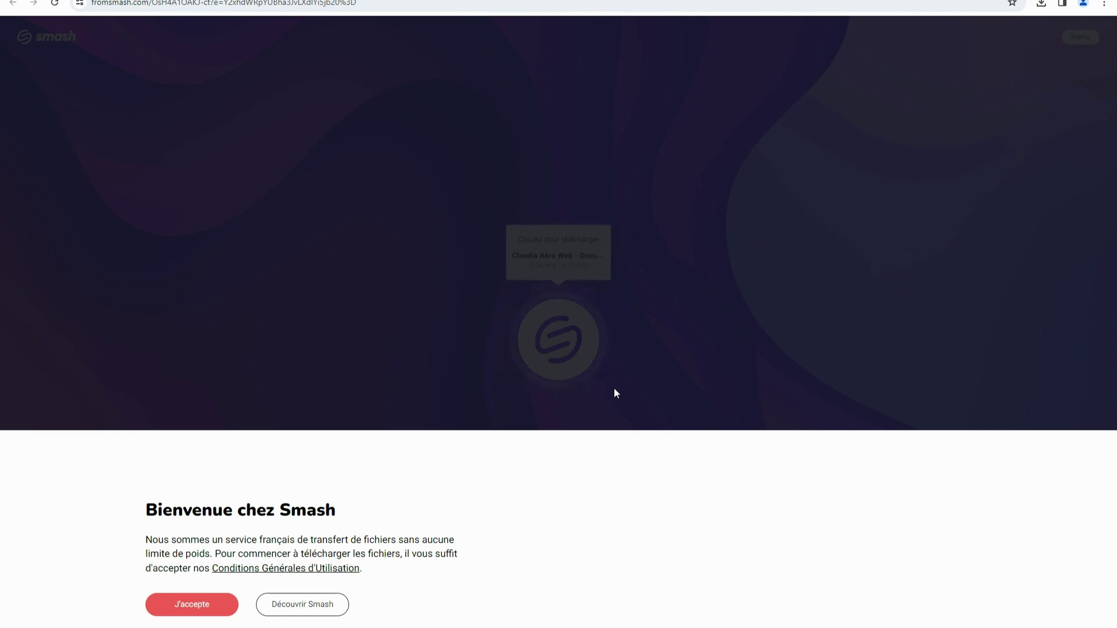
Step: On the download page, accept the terms, dismiss cookies and download the 4-file, 13.64 Mo transfer
key("ctrl+Tab")
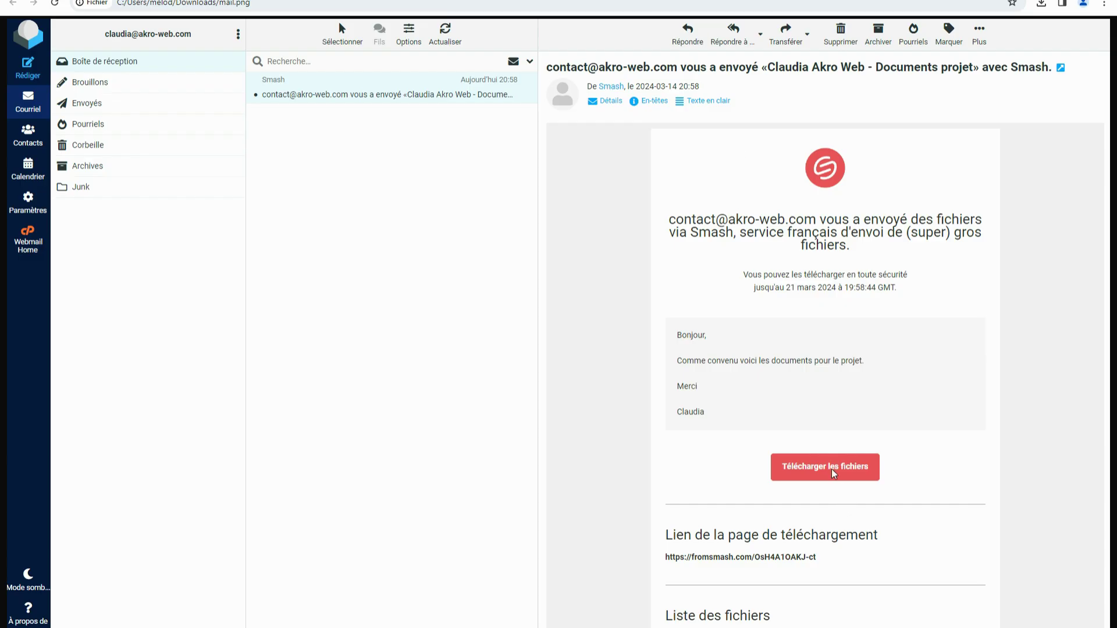
key("ctrl+Tab")
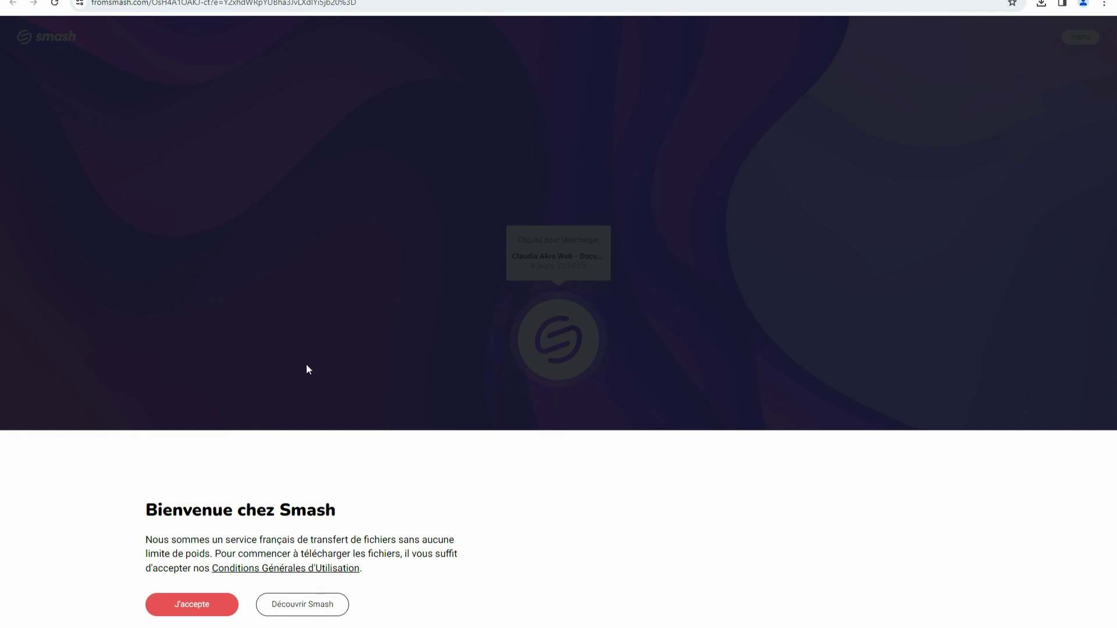
left_click(206, 606)
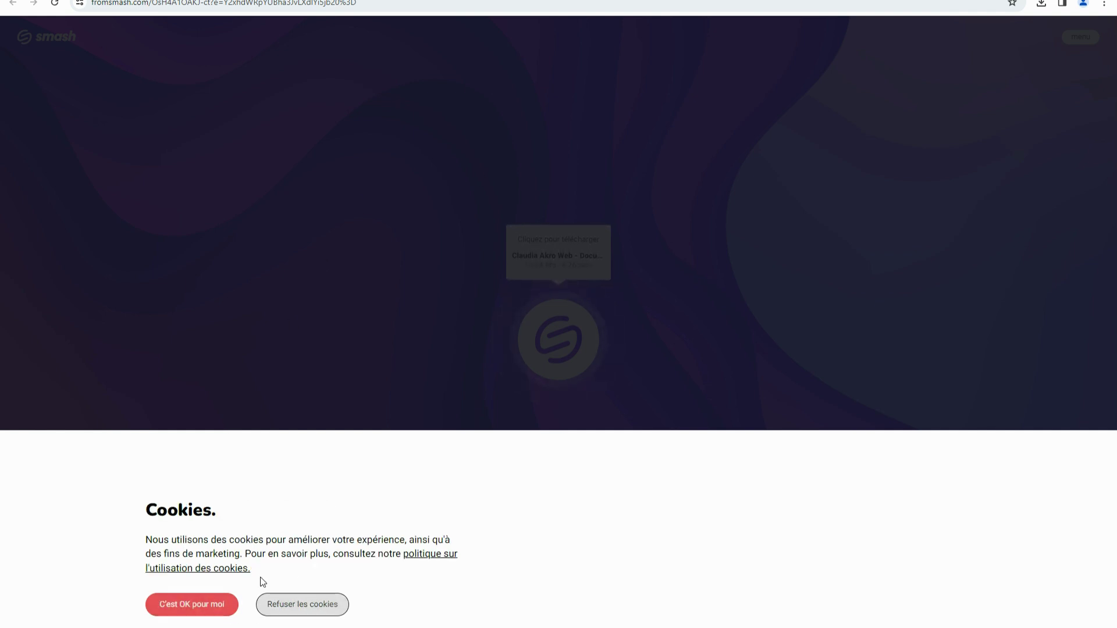
left_click(323, 606)
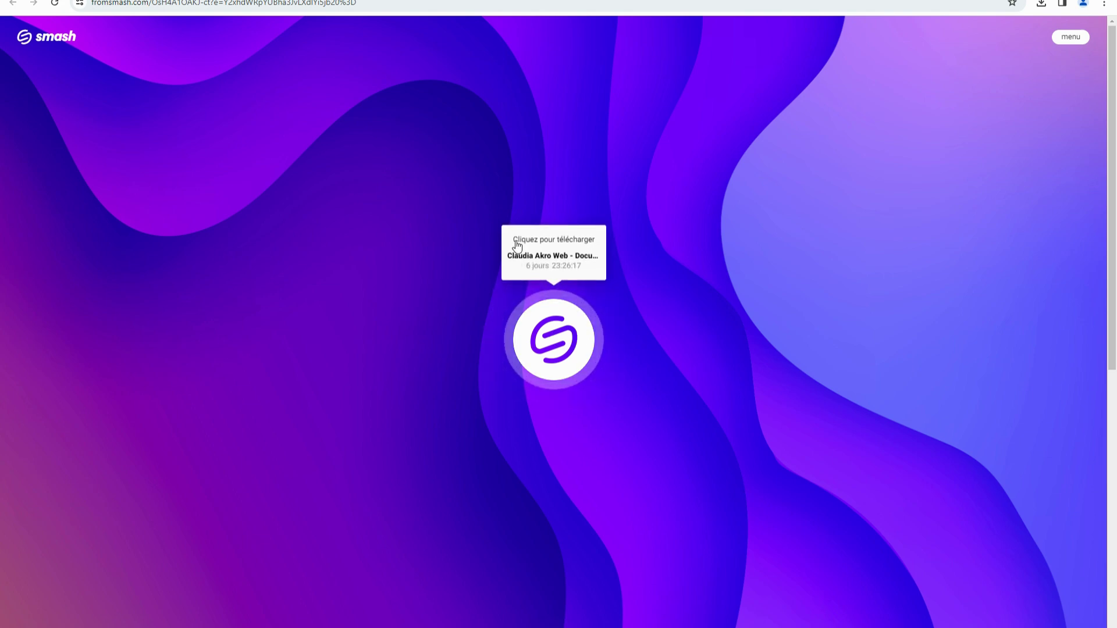
left_click(558, 345)
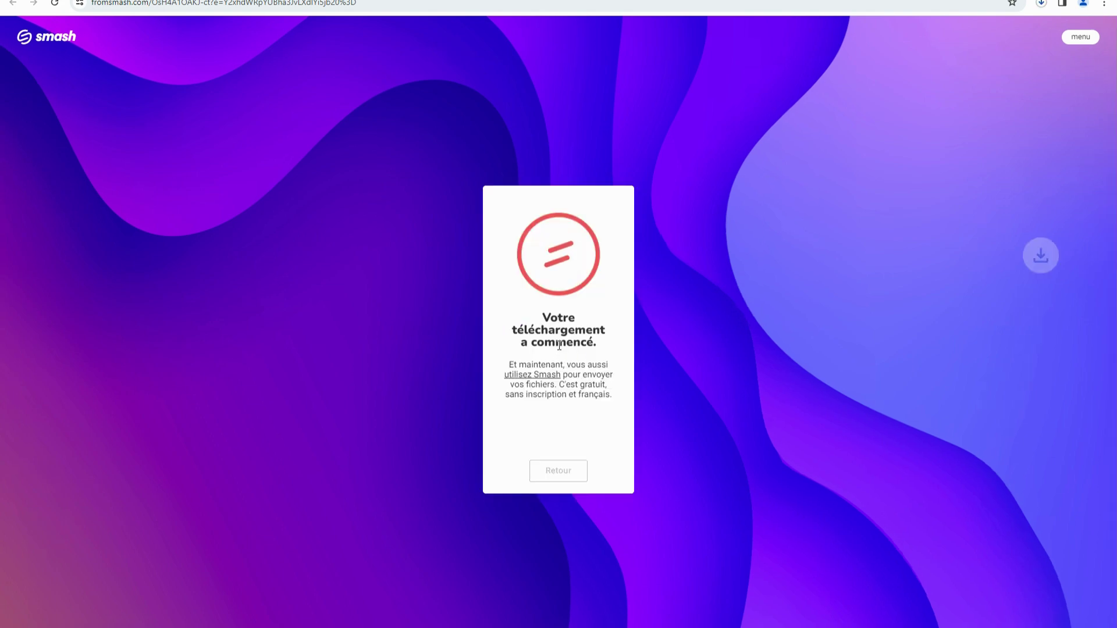